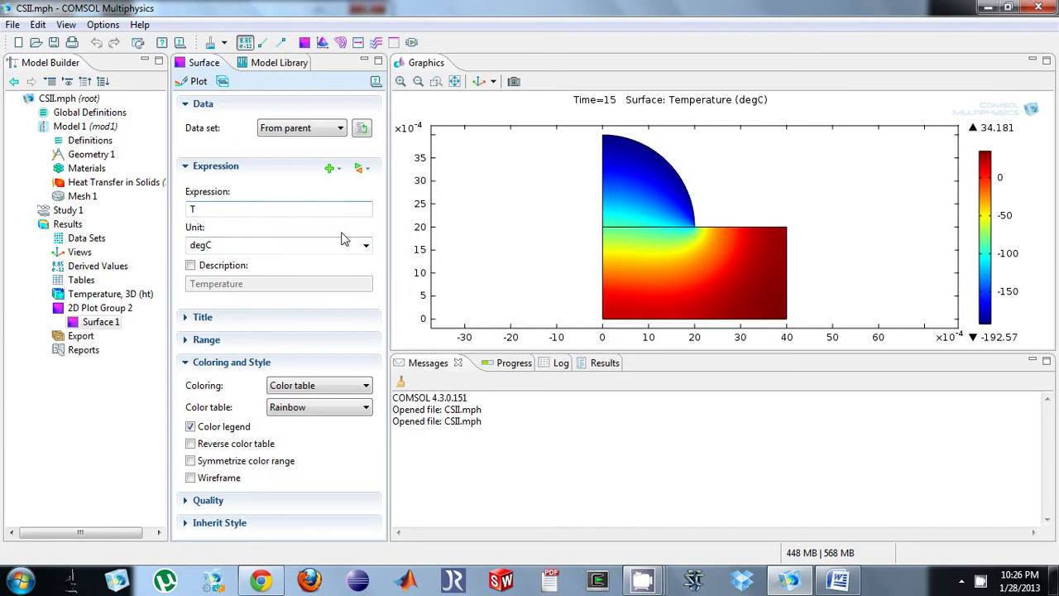
# Step: Replot the temperature in kelvin, then switch the unit back to degC and replot
pyautogui.click(364, 246)
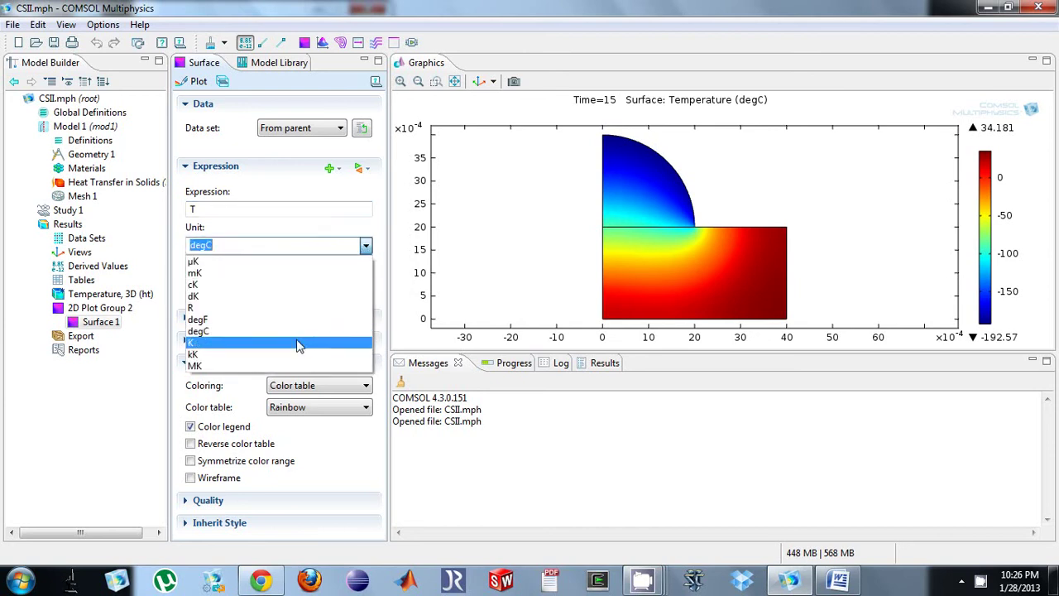
pyautogui.click(300, 342)
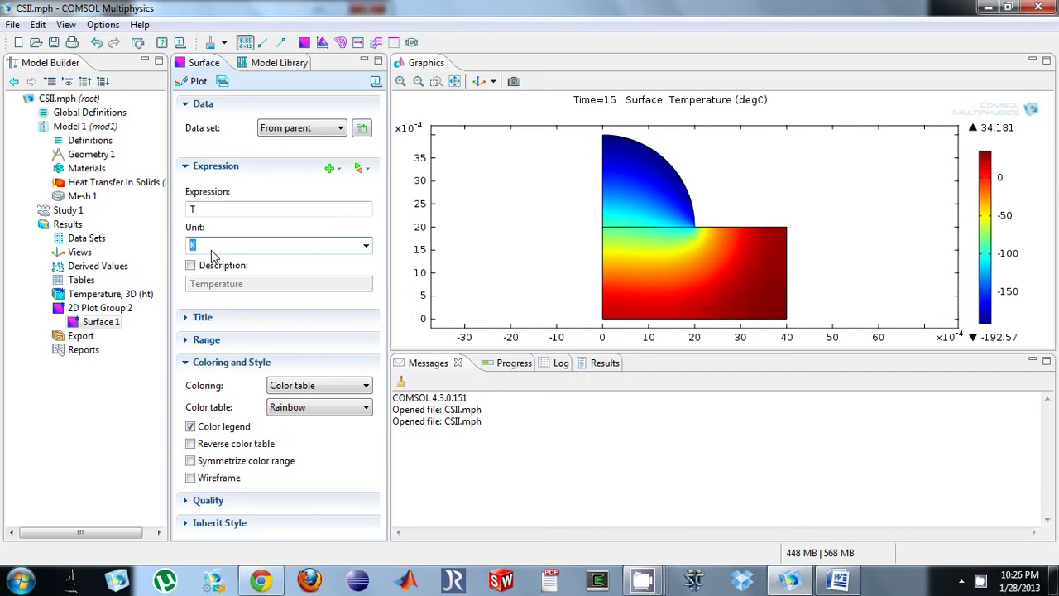
pyautogui.click(197, 81)
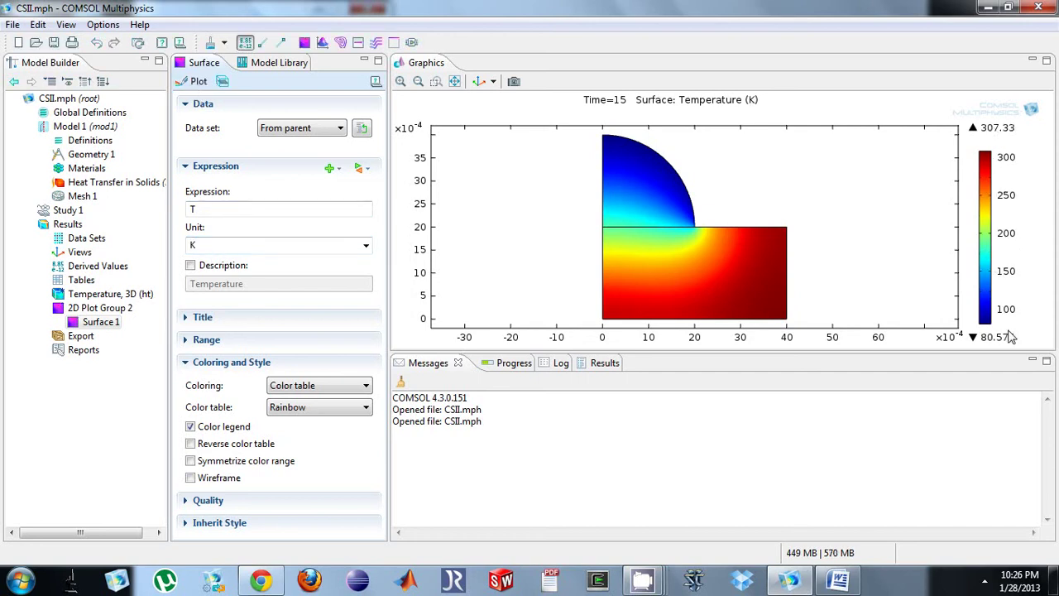
pyautogui.click(364, 248)
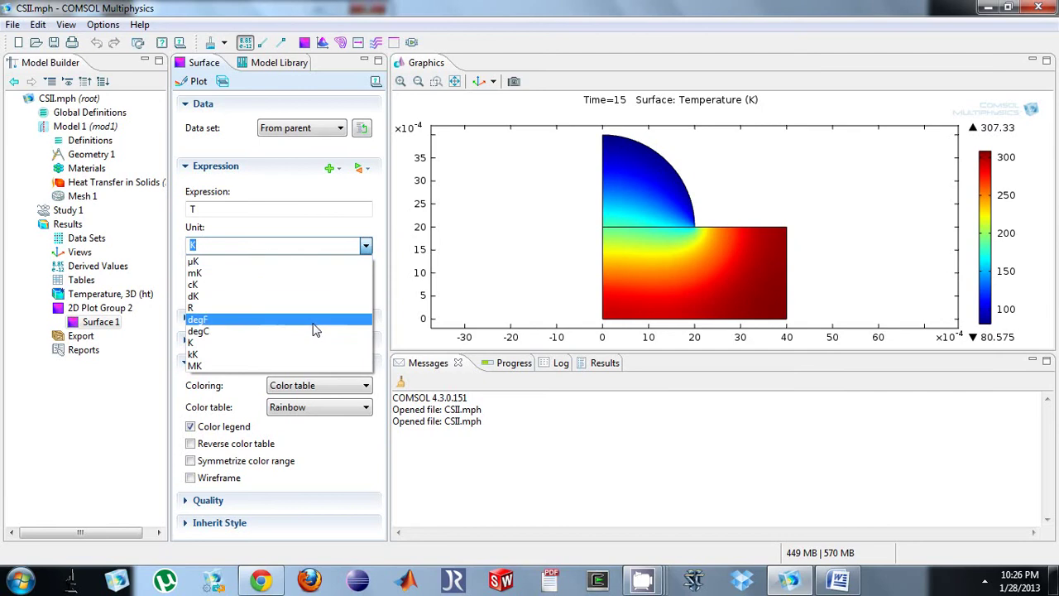
pyautogui.click(315, 331)
pyautogui.click(189, 82)
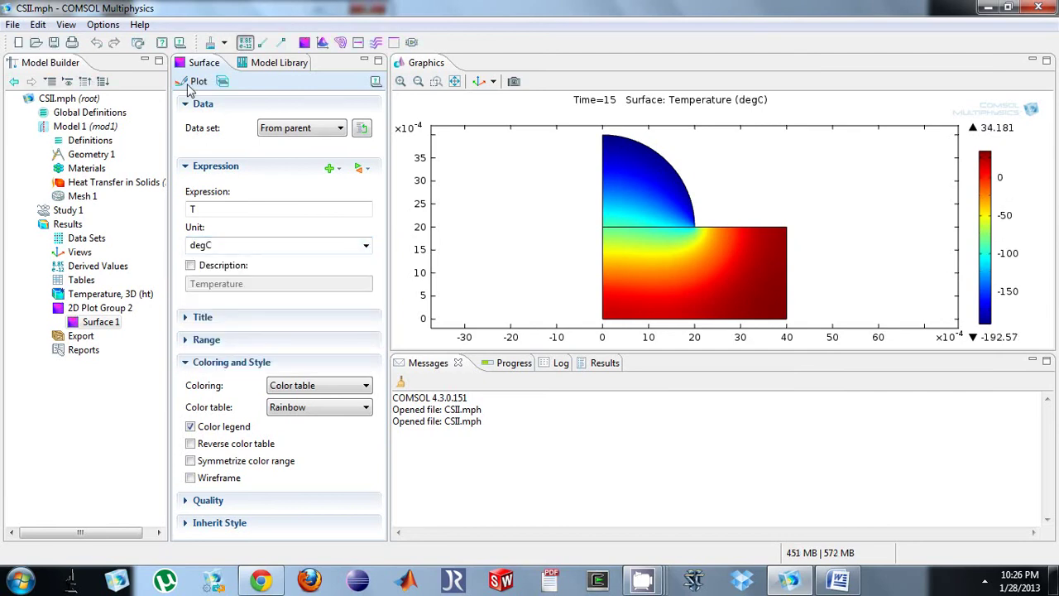
# Step: Set the title type to Manual with the text 'Wart Problem' and replot
pyautogui.click(210, 317)
pyautogui.click(246, 341)
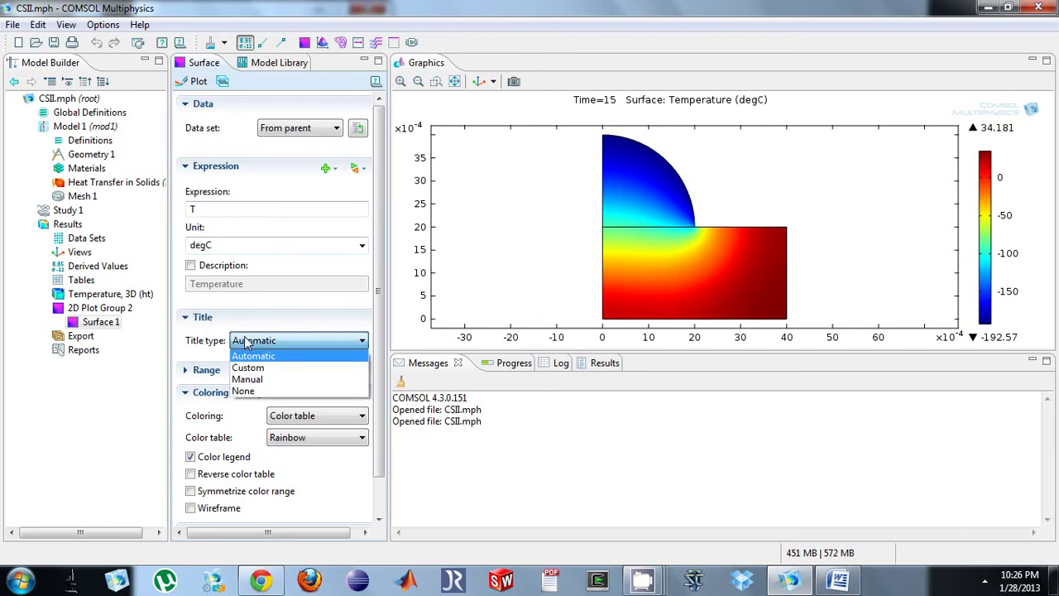
pyautogui.click(254, 380)
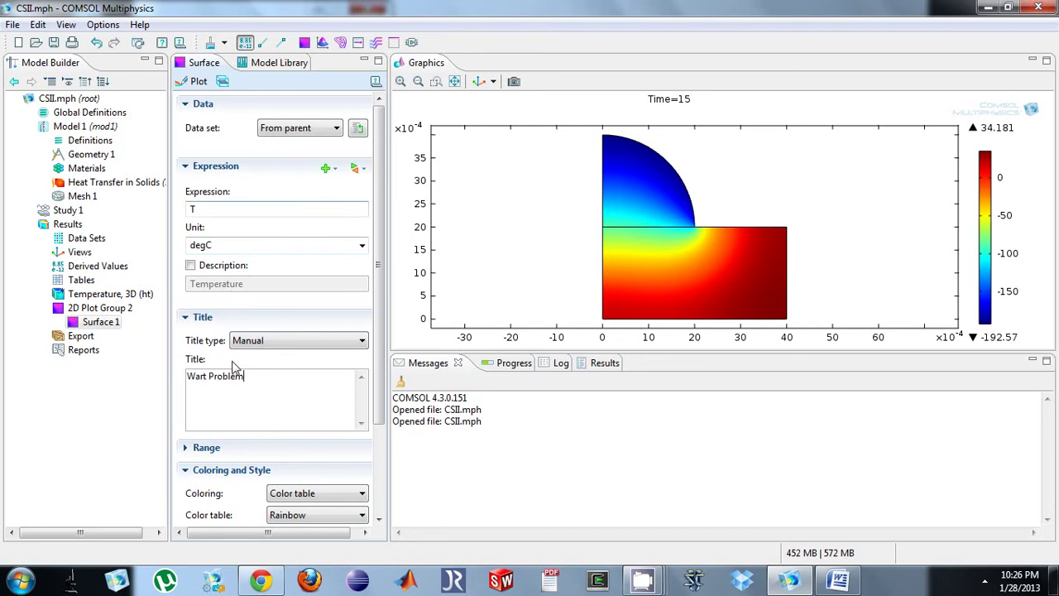
pyautogui.click(192, 83)
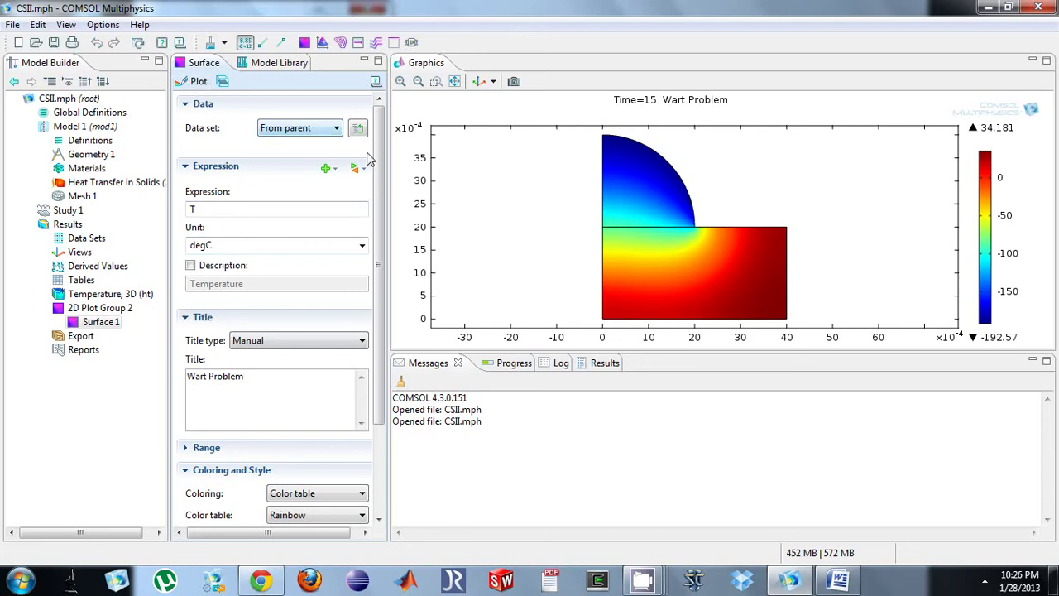
pyautogui.scroll(-4, 383, 202)
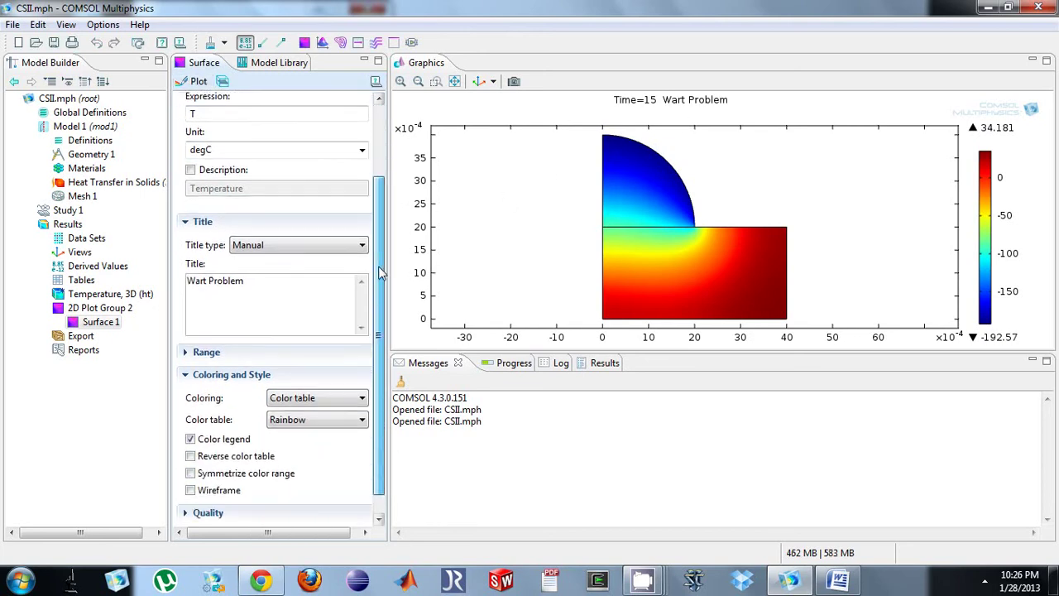
pyautogui.click(206, 349)
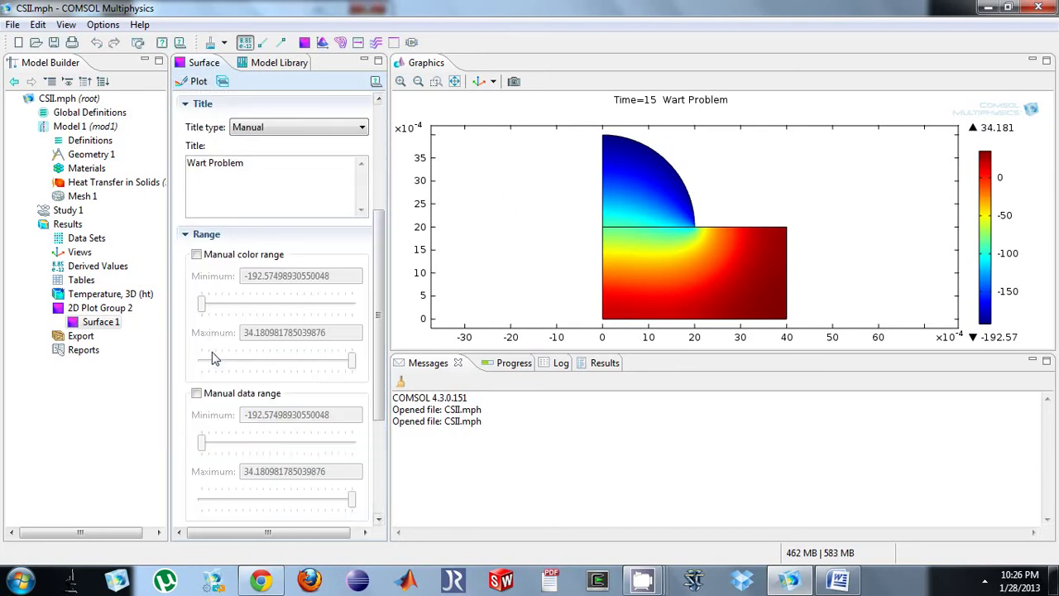
# Step: Apply the Disco colour table to the temperature surface plot
pyautogui.click(202, 234)
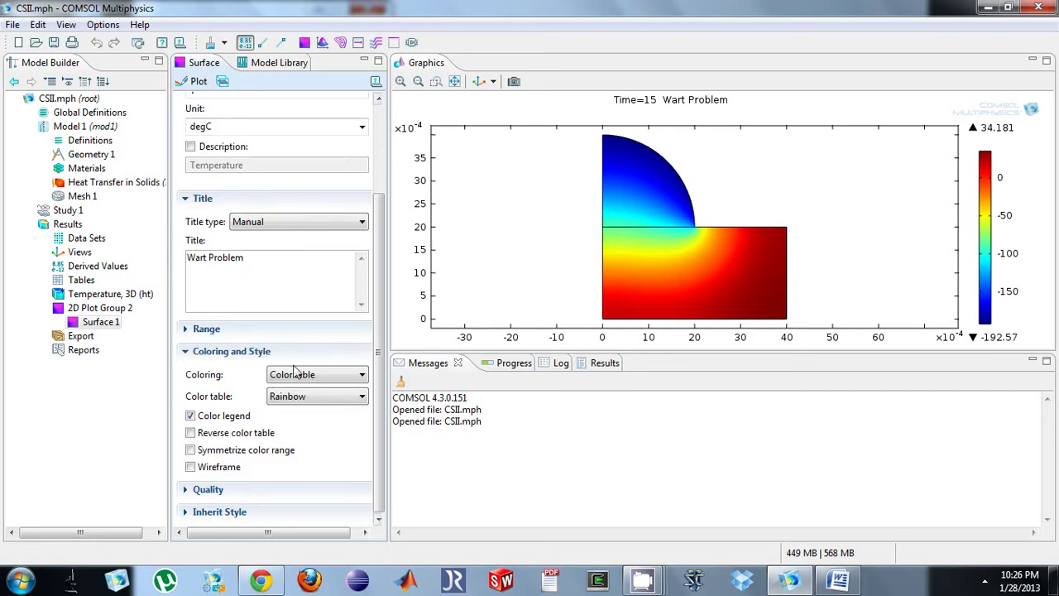
pyautogui.click(300, 399)
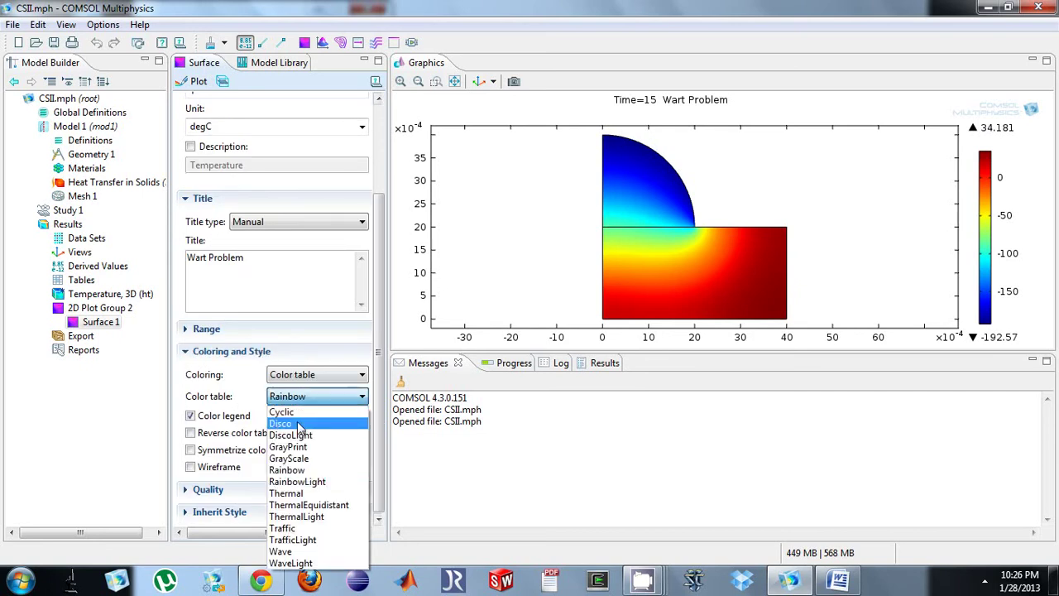
pyautogui.click(300, 427)
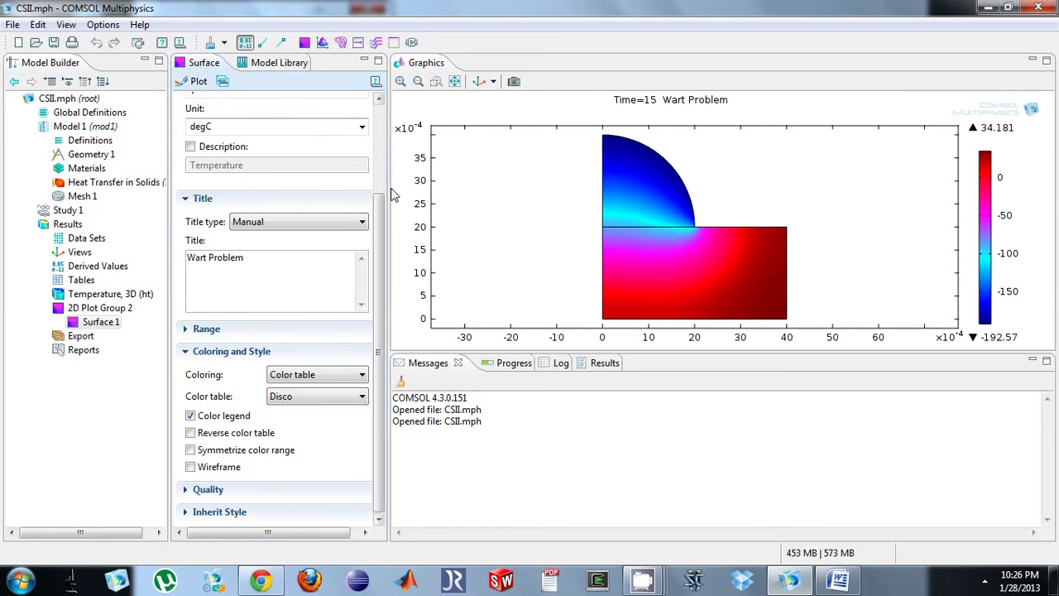
# Step: Expand the Inherit Style and Quality sections, then open the 2D Plot Group 2 settings
pyautogui.click(225, 511)
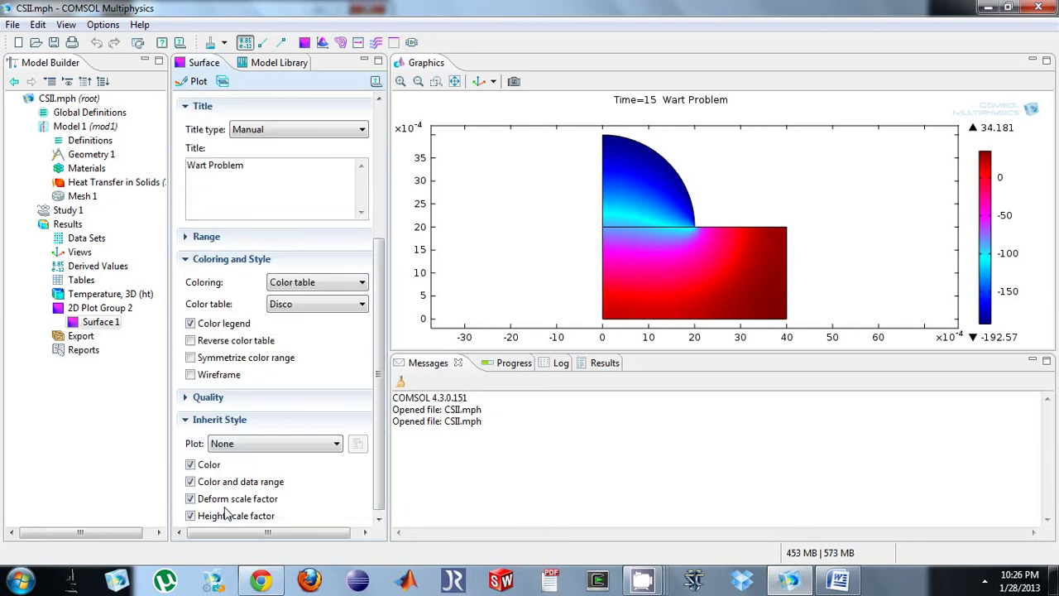
pyautogui.click(202, 397)
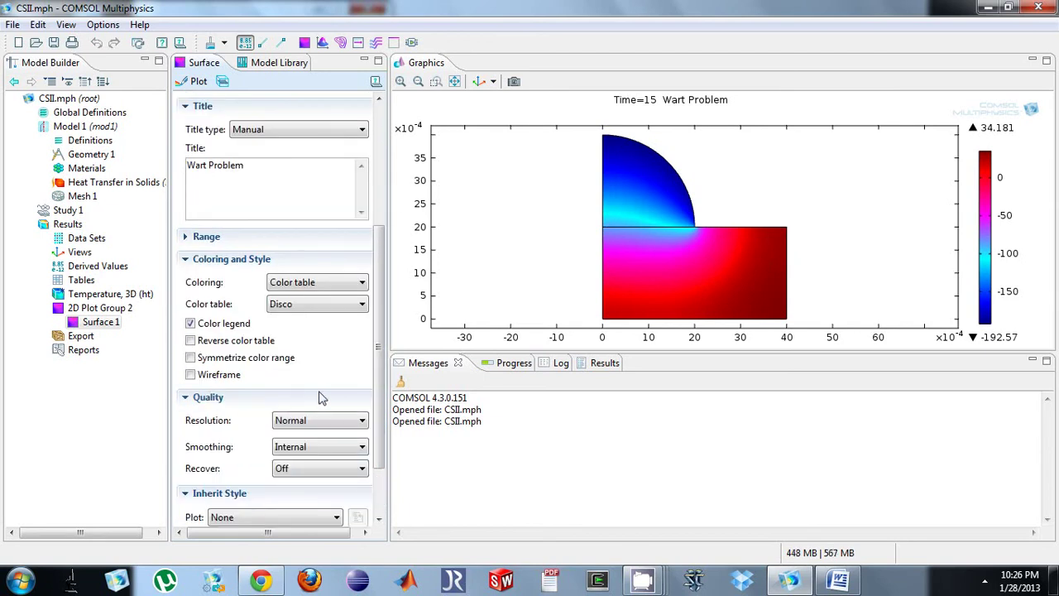
pyautogui.moveTo(378, 364); pyautogui.dragTo(378, 408)
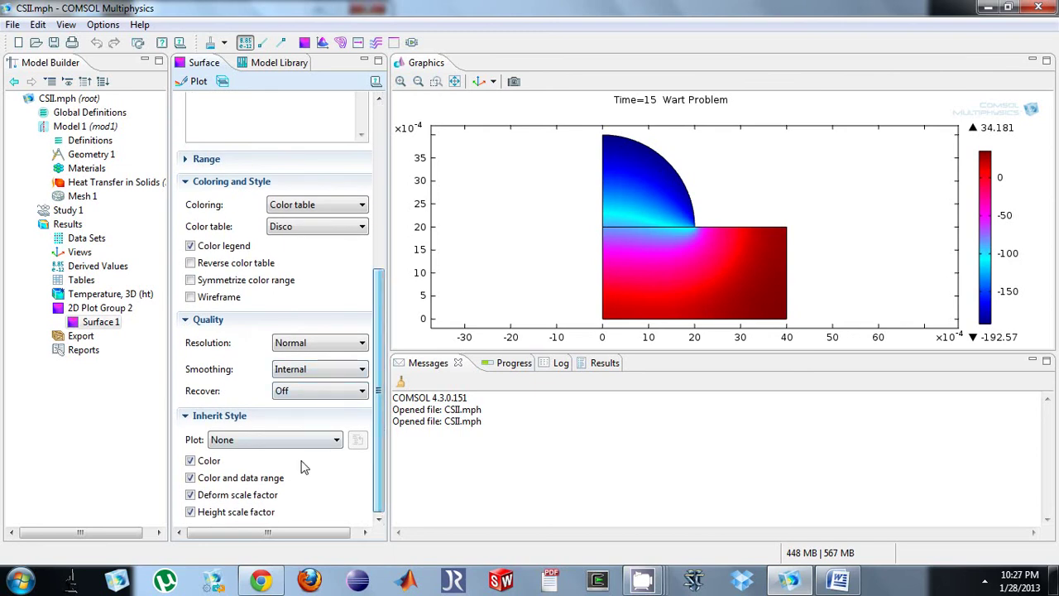
pyautogui.click(75, 307)
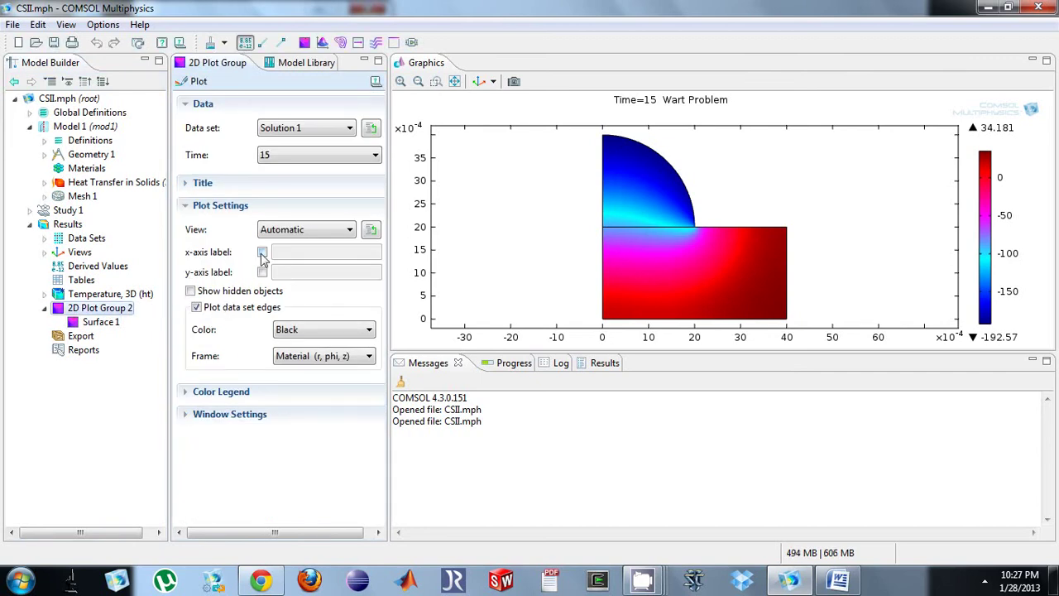
# Step: Enable custom x-axis and y-axis labels for 2D Plot Group 2
pyautogui.click(262, 256)
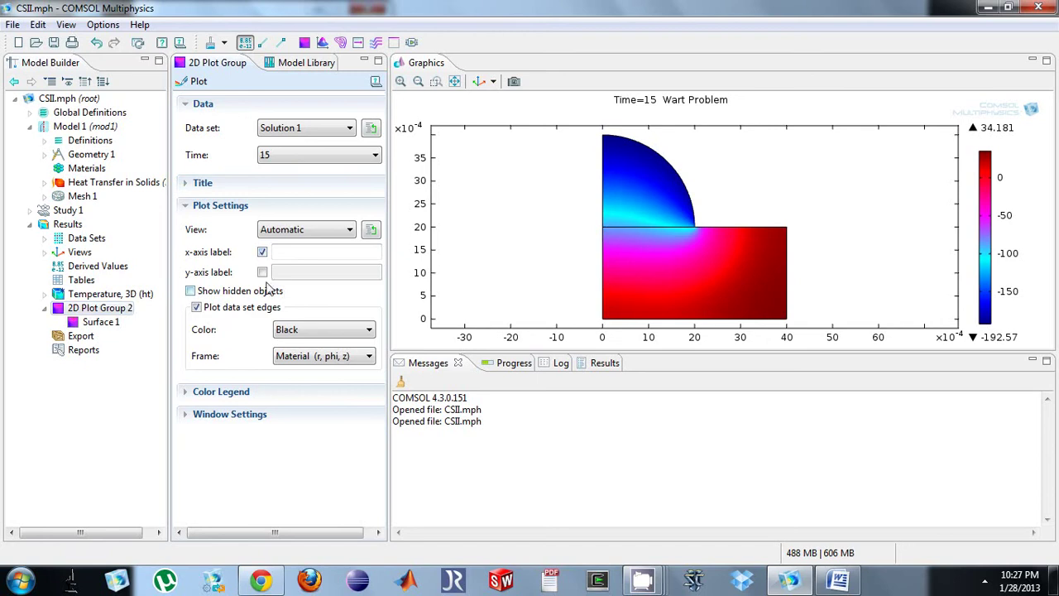
pyautogui.click(263, 272)
pyautogui.click(306, 272)
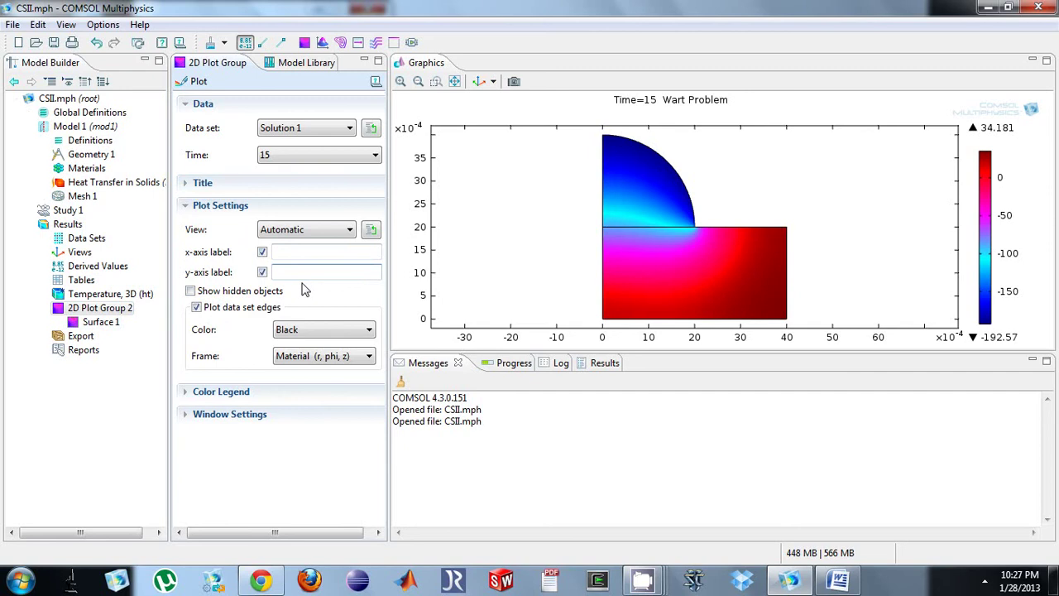
# Step: Make the plot group title Manual and delete the 'Time=15' prefix, leaving 'Wart Problem'
pyautogui.click(207, 185)
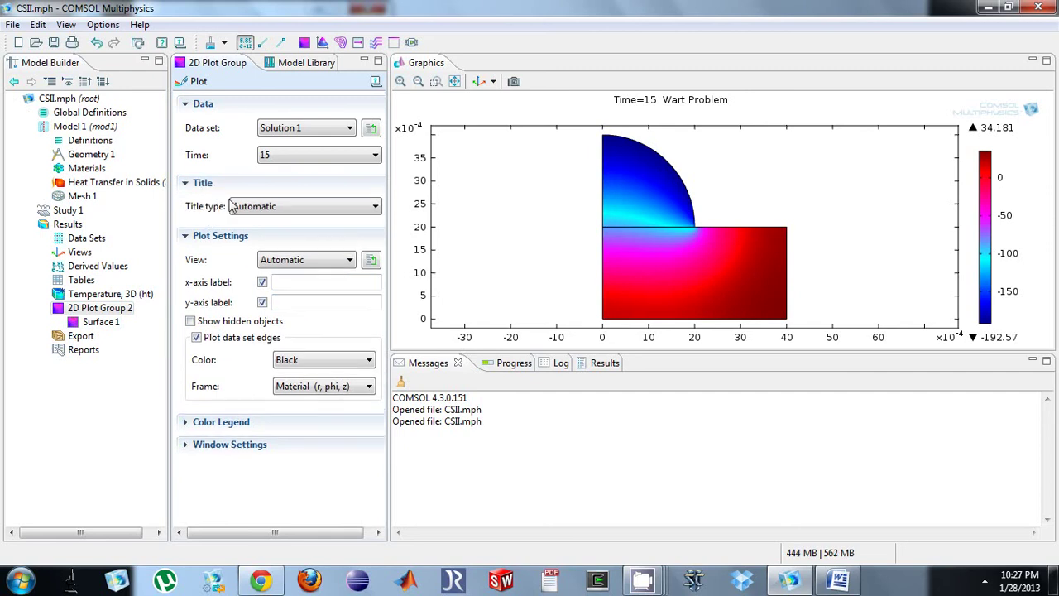
pyautogui.click(234, 207)
pyautogui.click(247, 245)
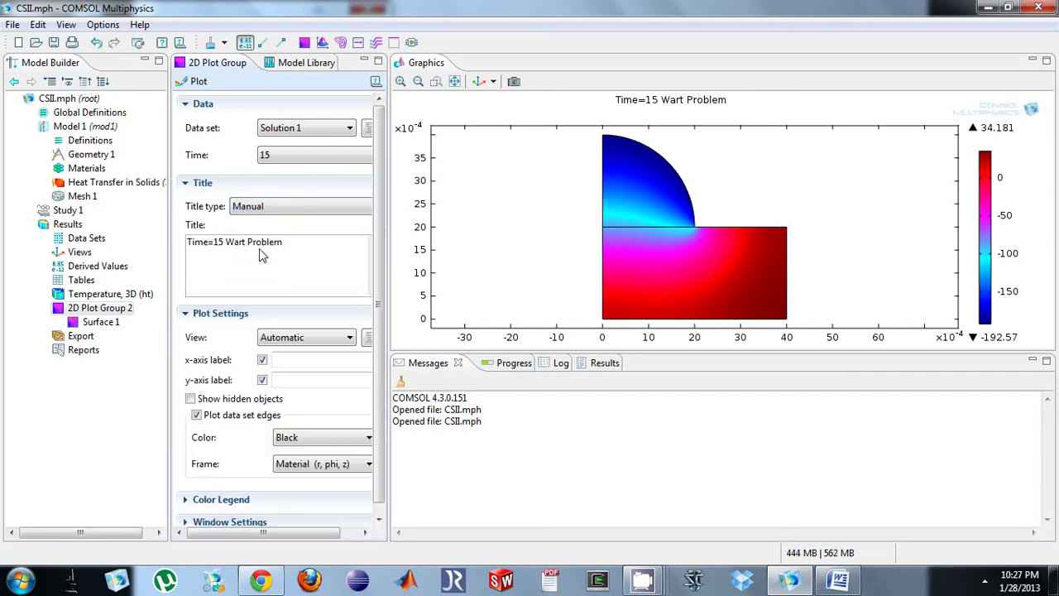
pyautogui.moveTo(225, 244); pyautogui.dragTo(186, 243)
pyautogui.press('BackSpace')
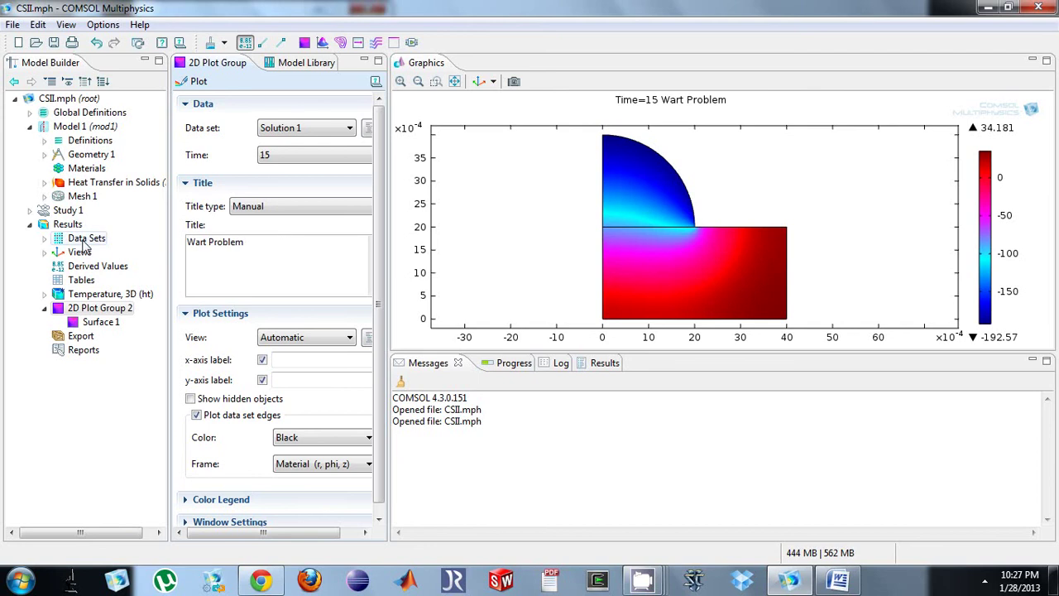
pyautogui.click(183, 81)
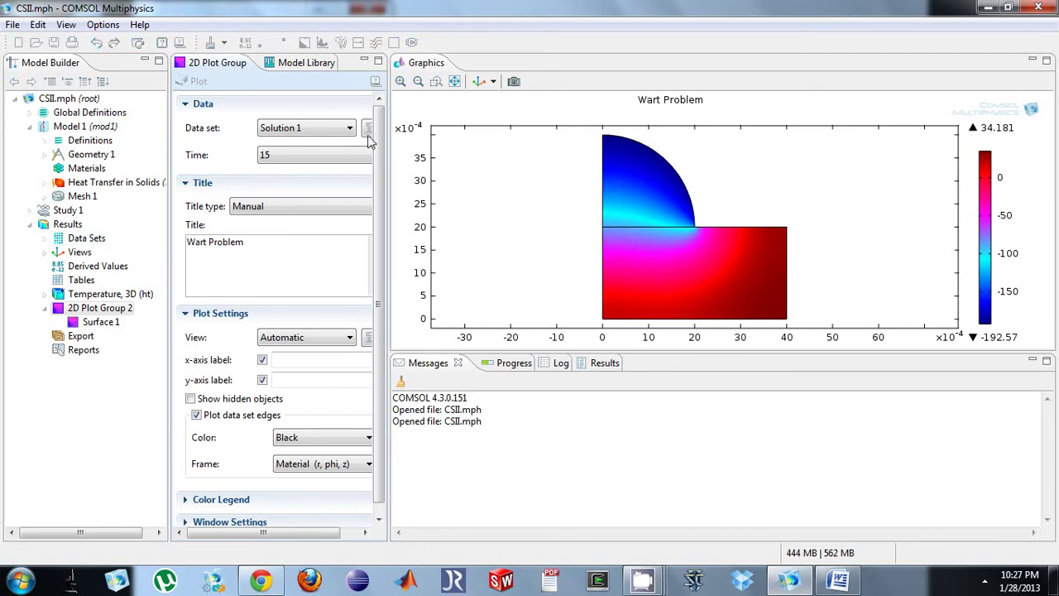
pyautogui.scroll(-2, 382, 162)
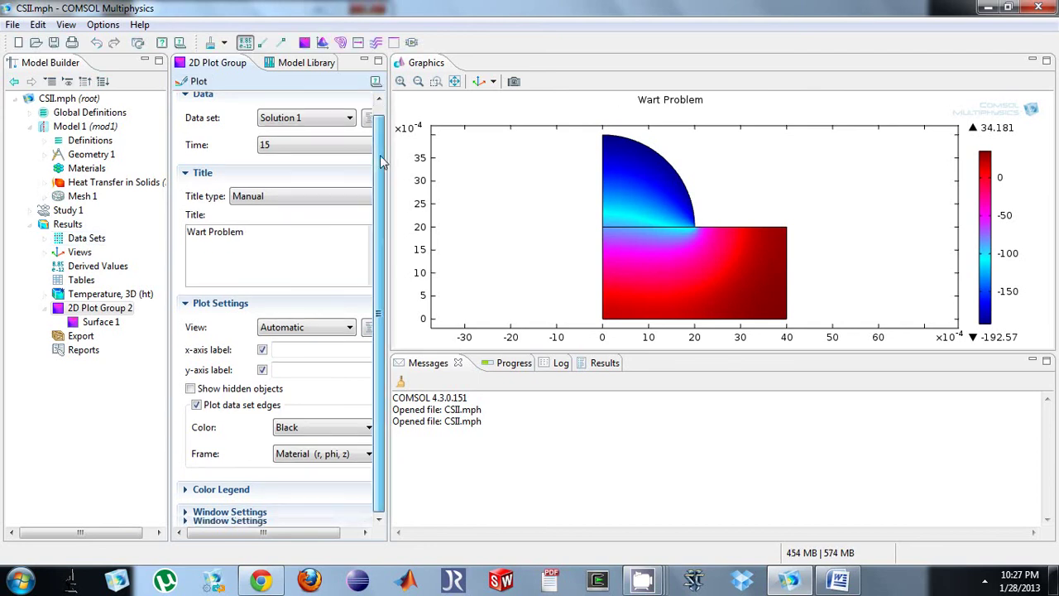
pyautogui.click(217, 491)
pyautogui.scroll(-3, 321, 497)
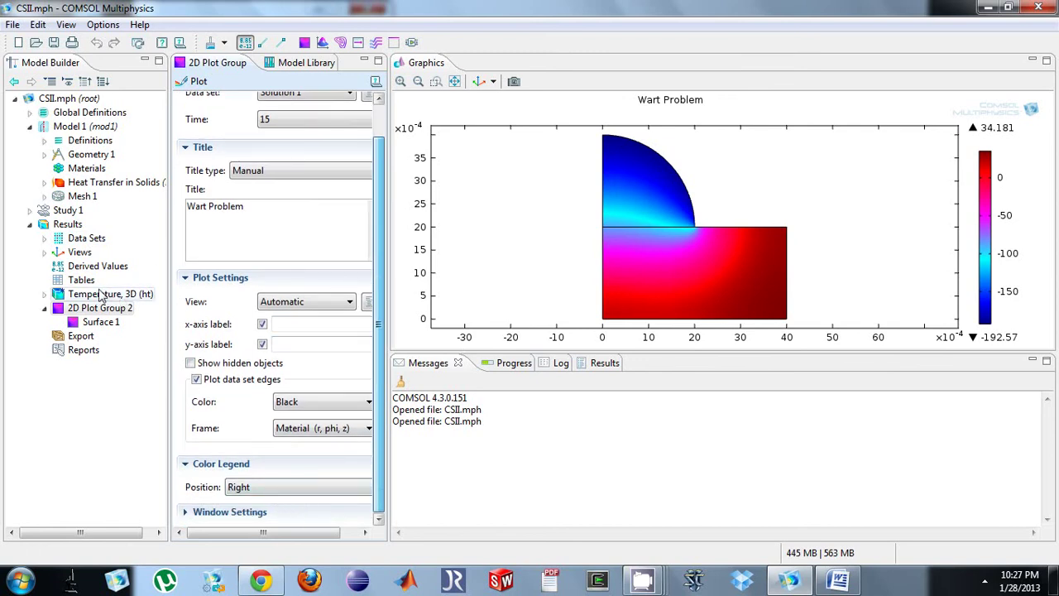
# Step: Label the x-axis 'radial' and the y-axis 'z-direction', then replot
pyautogui.click(277, 327)
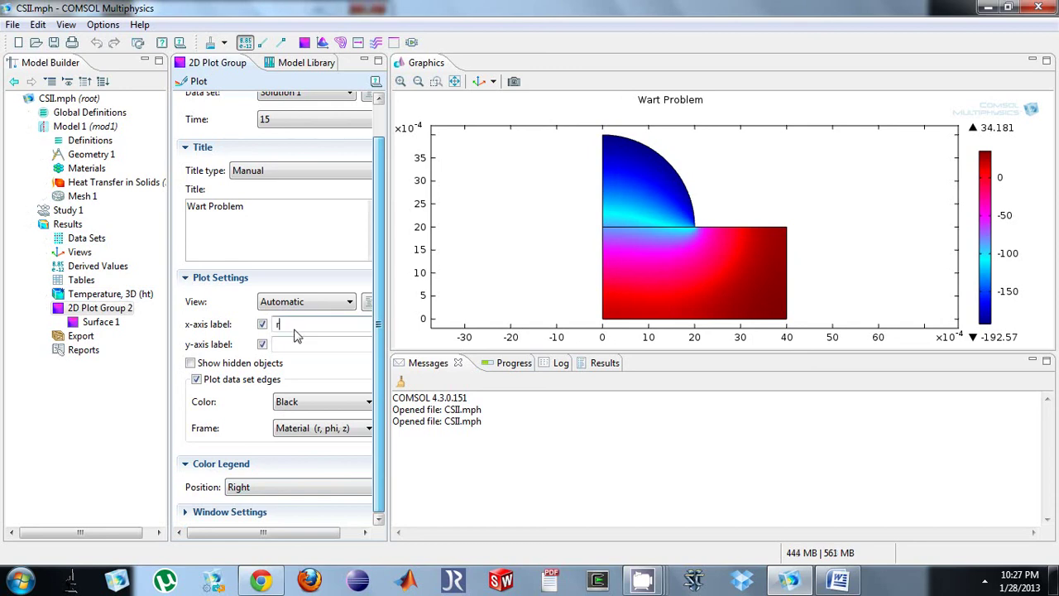
pyautogui.click(321, 345)
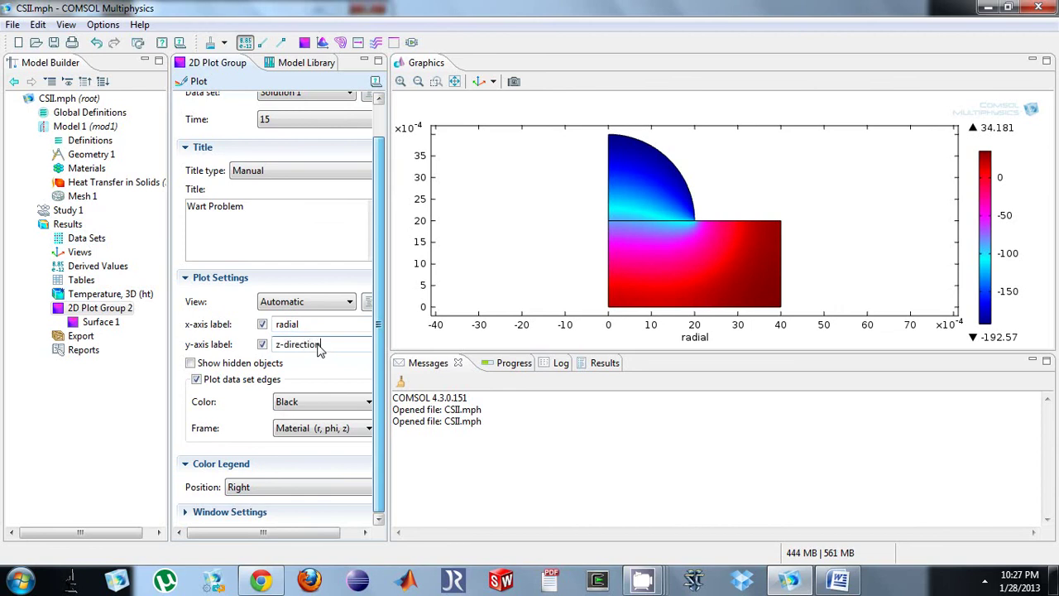
pyautogui.click(192, 81)
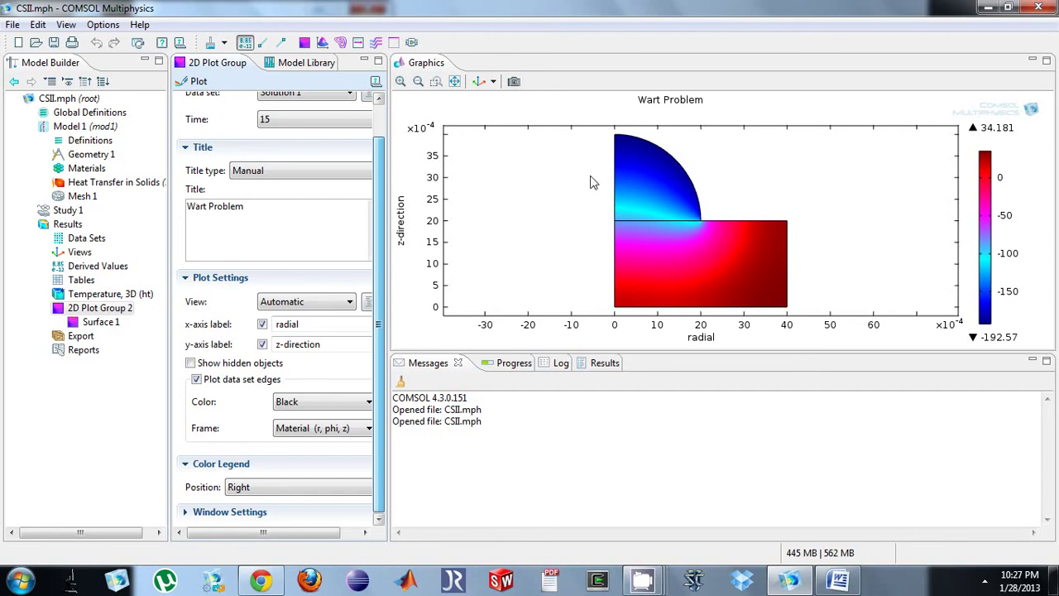
# Step: Copy a 640×480 px, 96 DPI image snapshot of the plot to the clipboard
pyautogui.click(514, 83)
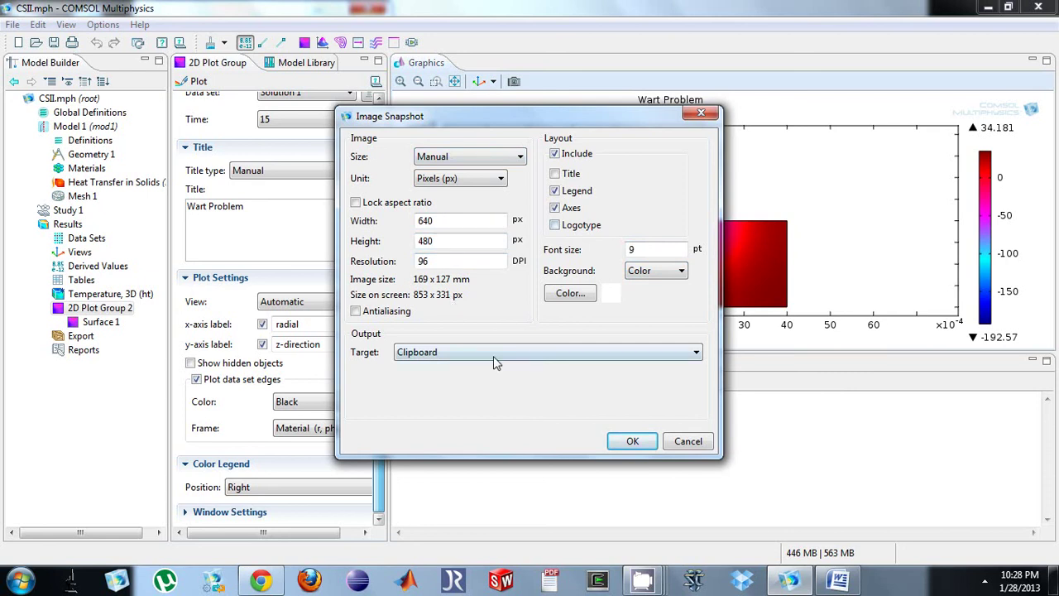
pyautogui.click(633, 443)
pyautogui.click(839, 581)
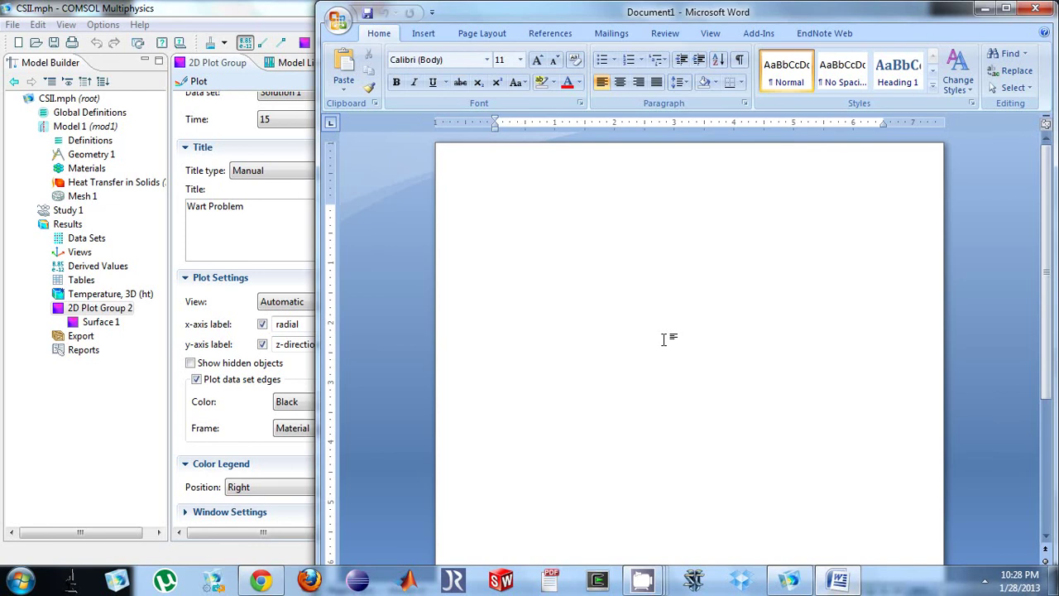
# Step: Paste the plot snapshot into the blank Word page, then delete it and return to COMSOL
pyautogui.rightClick(550, 205)
pyautogui.click(566, 245)
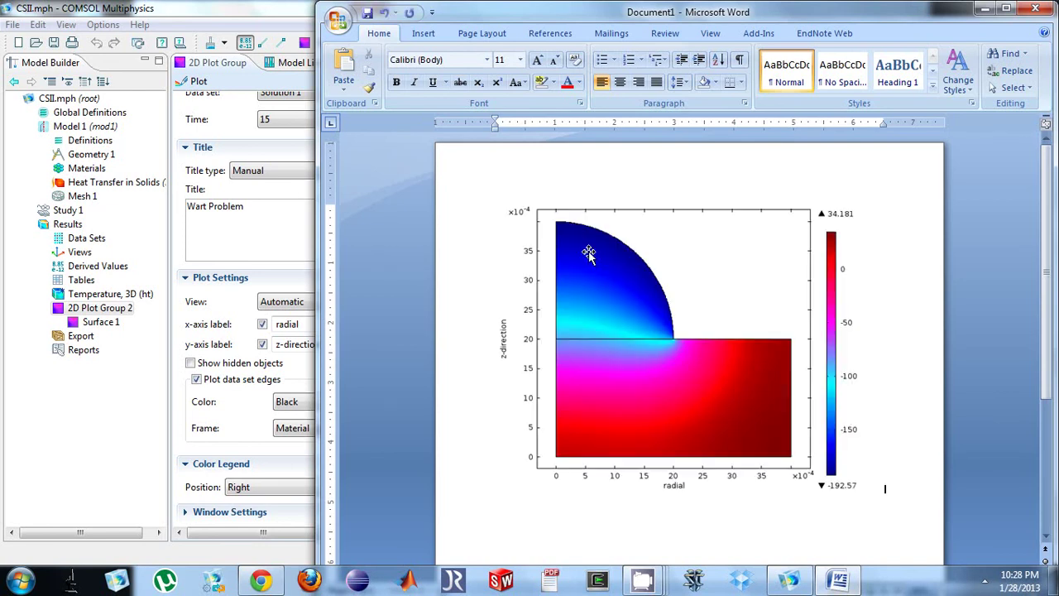
pyautogui.click(588, 253)
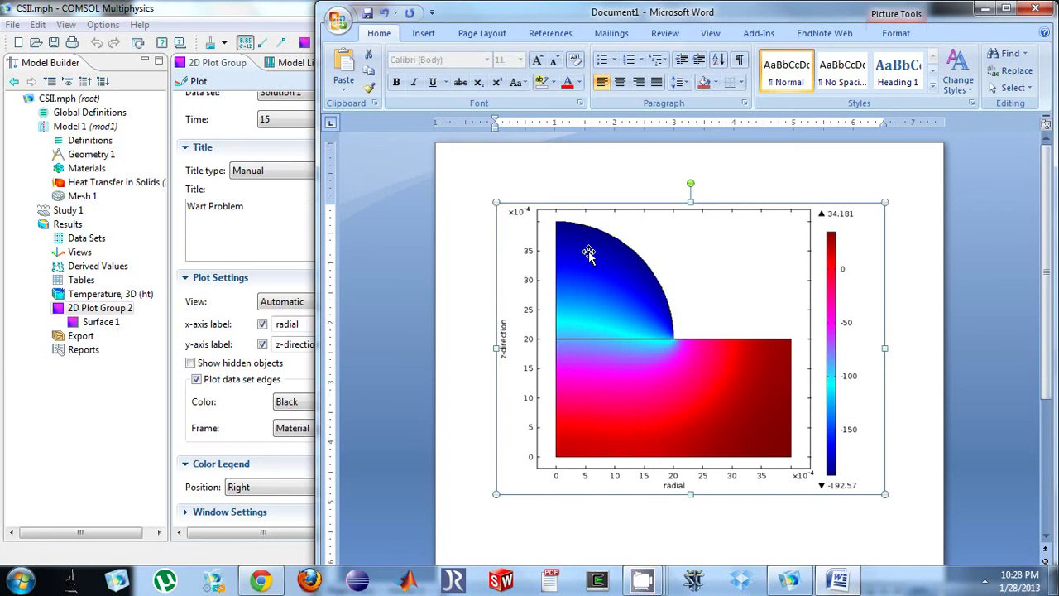
pyautogui.press('Delete')
pyautogui.click(264, 370)
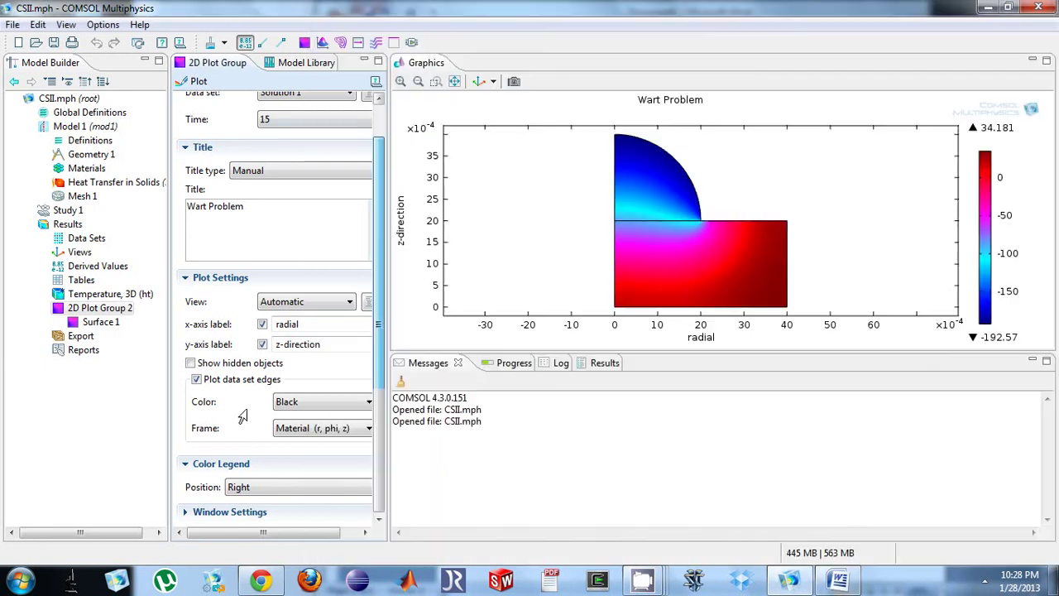
# Step: Save a PNG image snapshot of the plot as wart.png, then minimise COMSOL
pyautogui.click(512, 82)
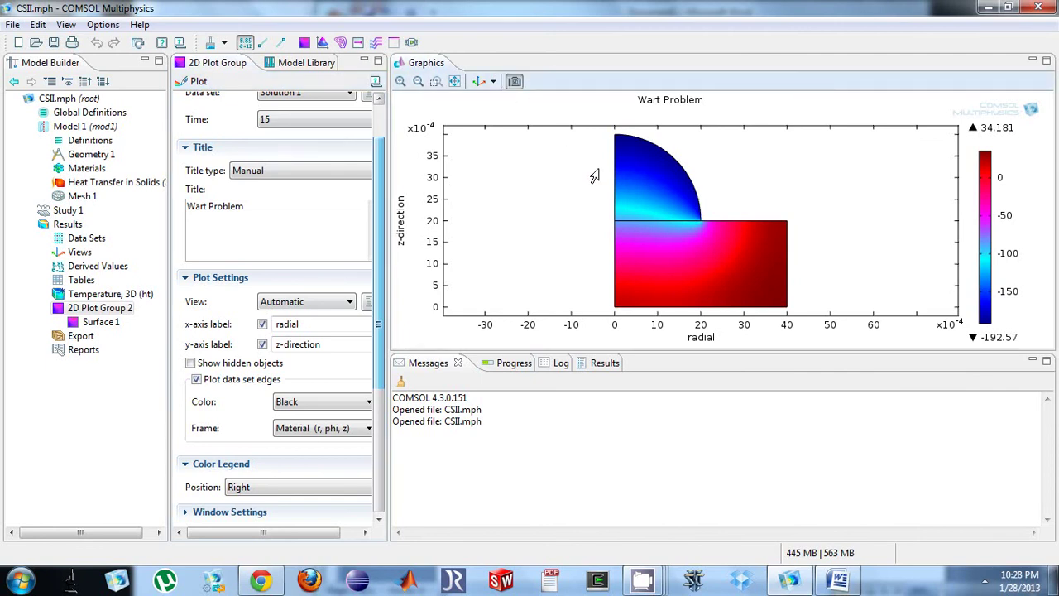
pyautogui.click(559, 354)
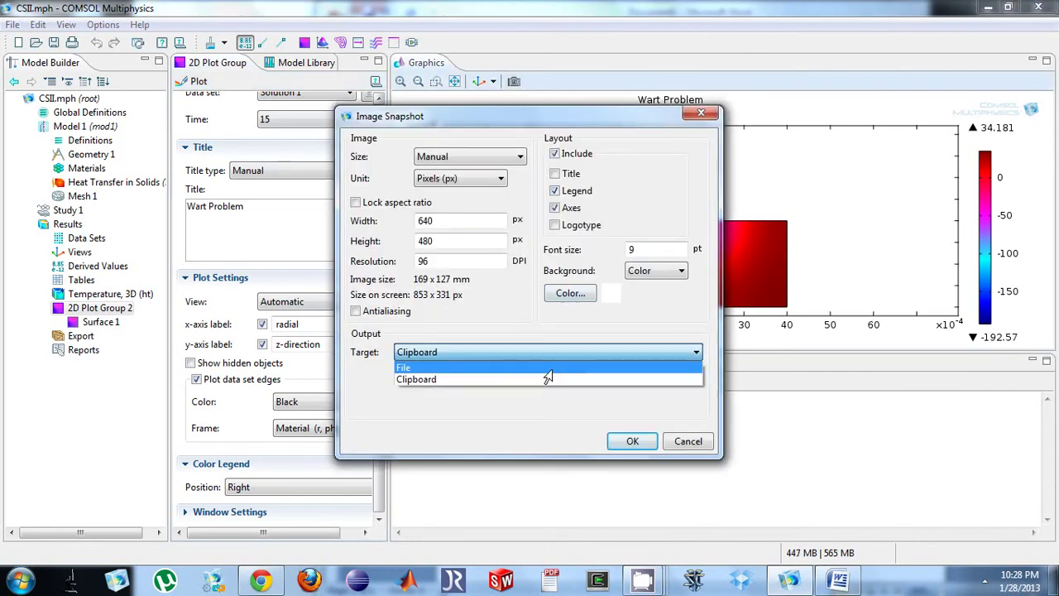
pyautogui.click(551, 366)
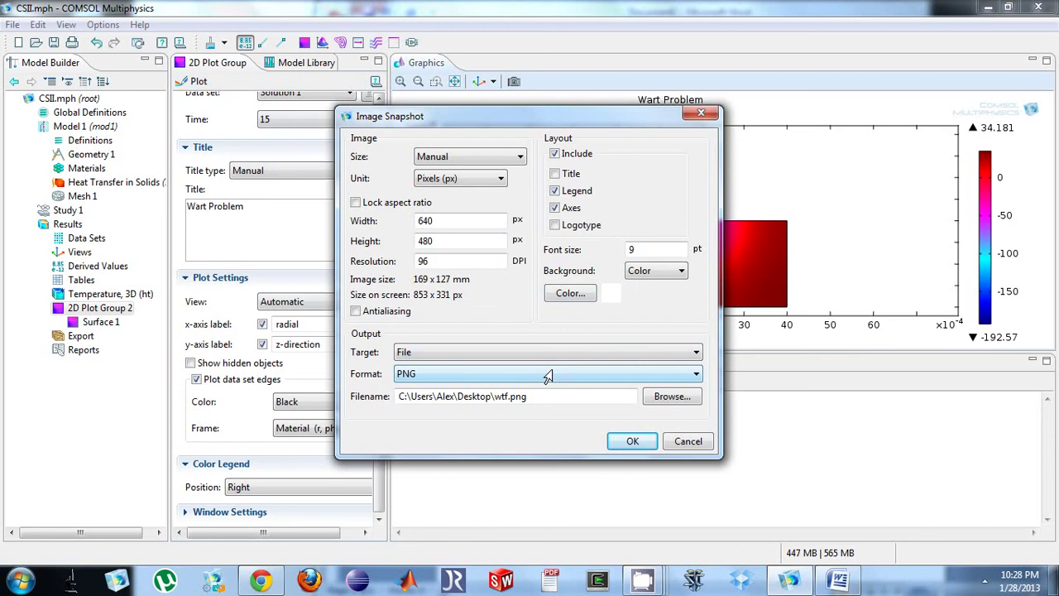
pyautogui.click(506, 397)
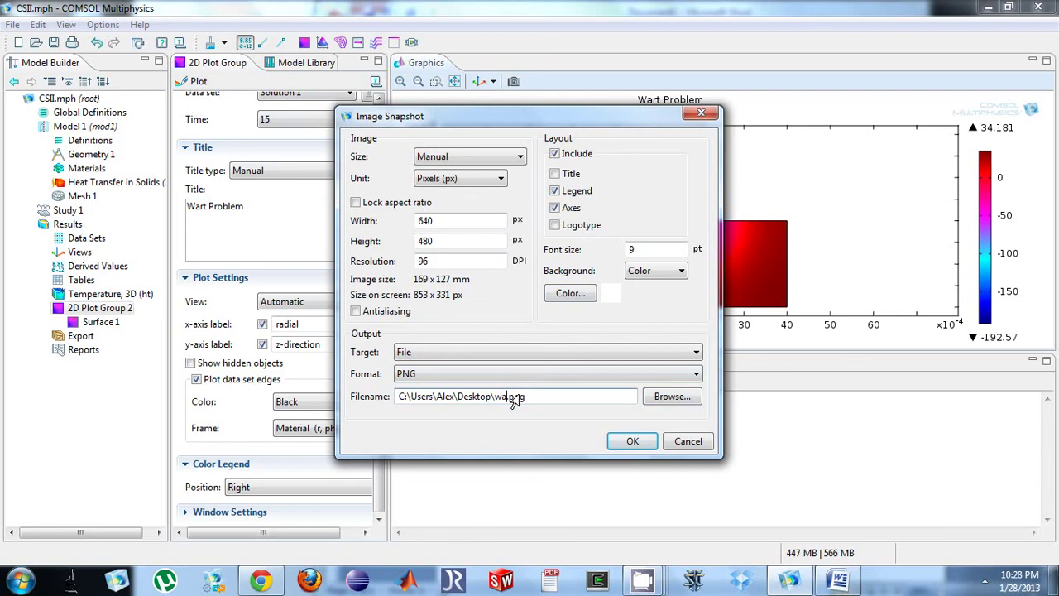
pyautogui.click(630, 441)
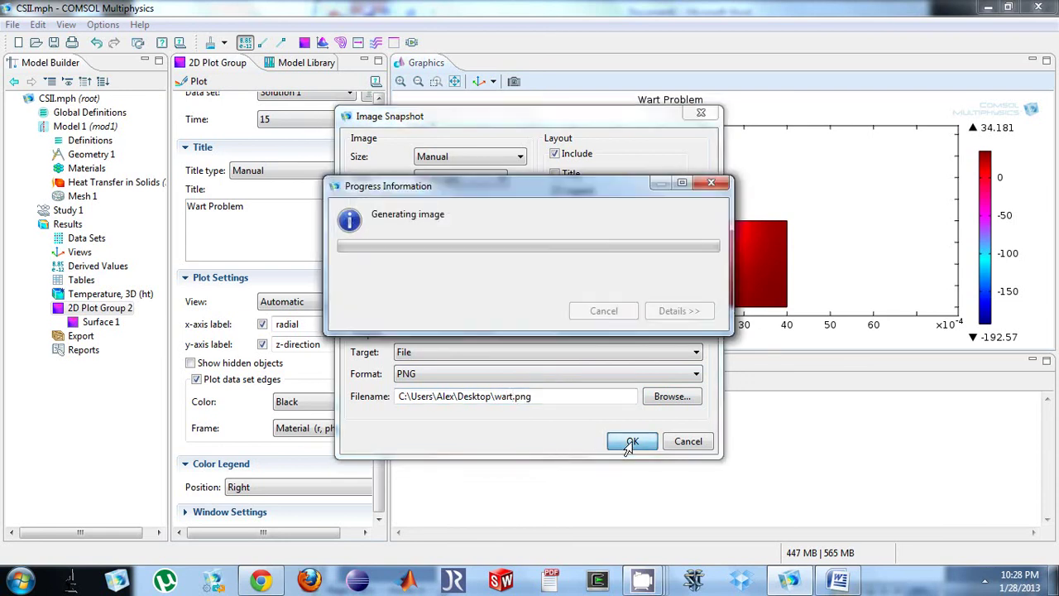
pyautogui.click(988, 8)
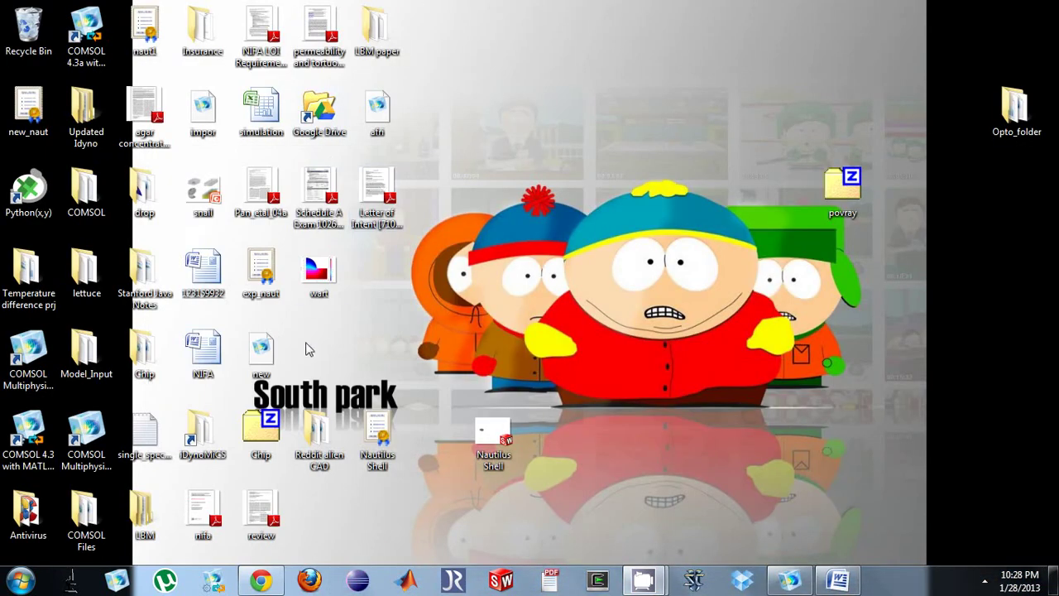
# Step: Open wart.png from the desktop in Windows Photo Viewer to check the exported plot
pyautogui.doubleClick(326, 273)
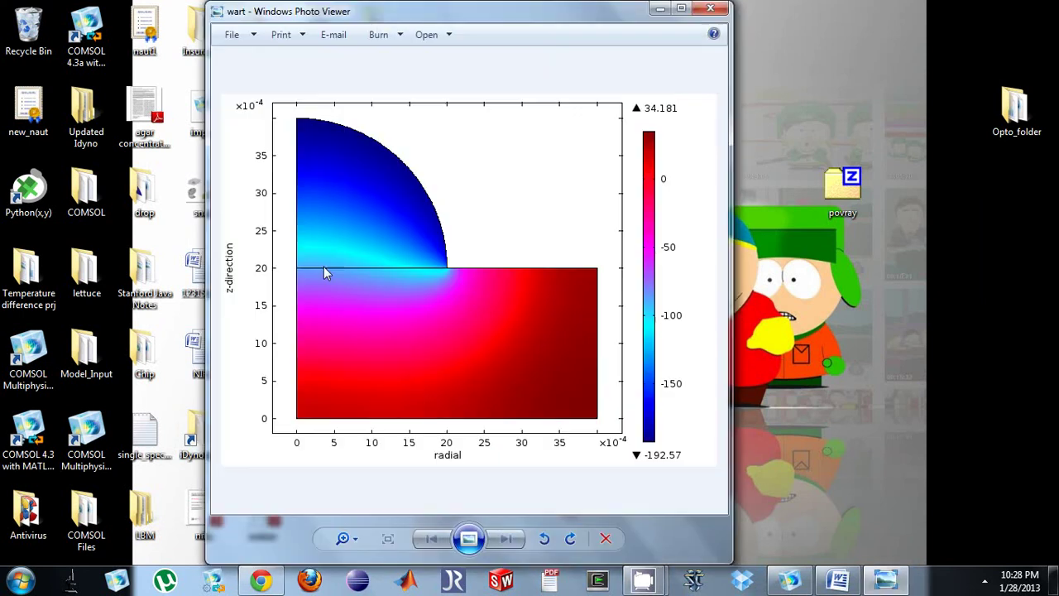
pyautogui.click(711, 8)
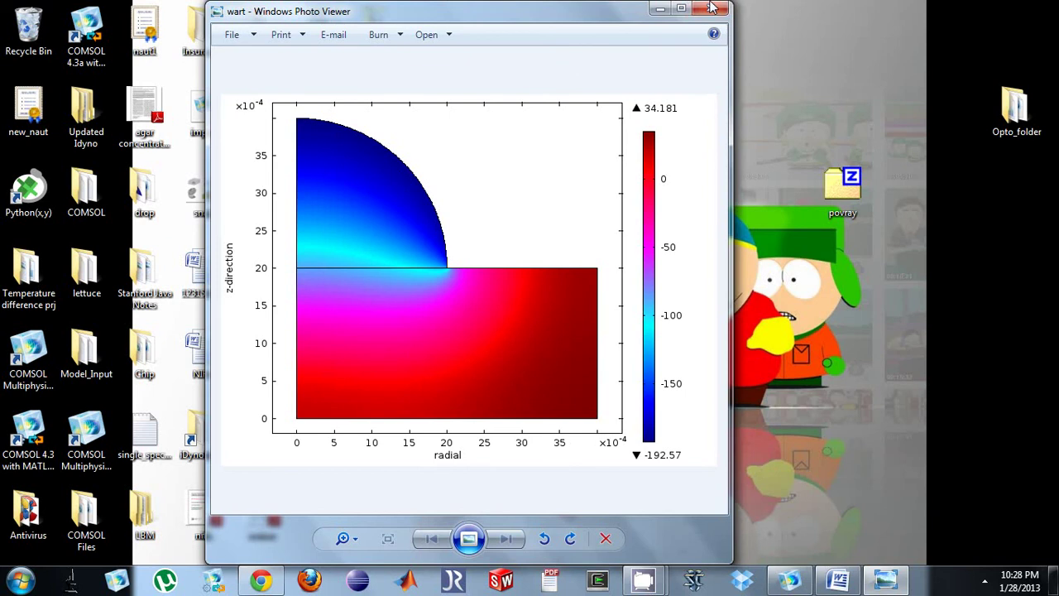